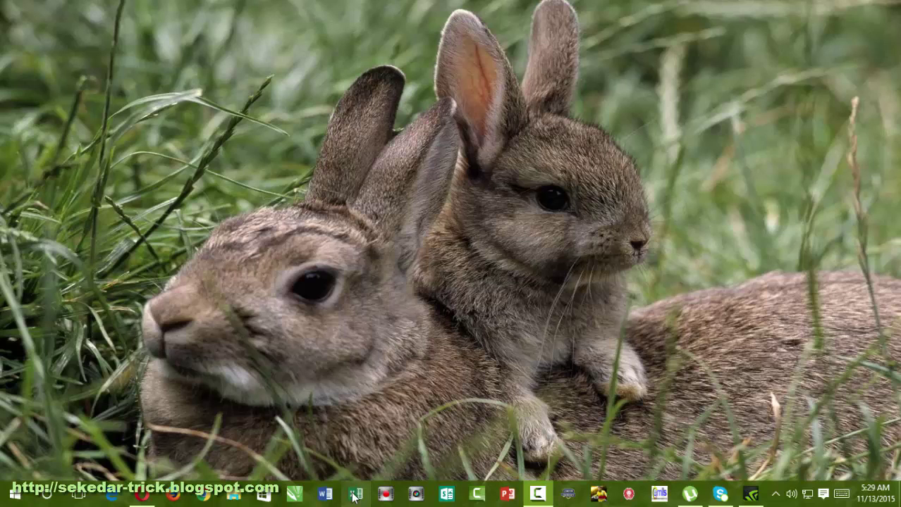
- Launch Excel 2016 from the taskbar icon
left_click(354, 495)
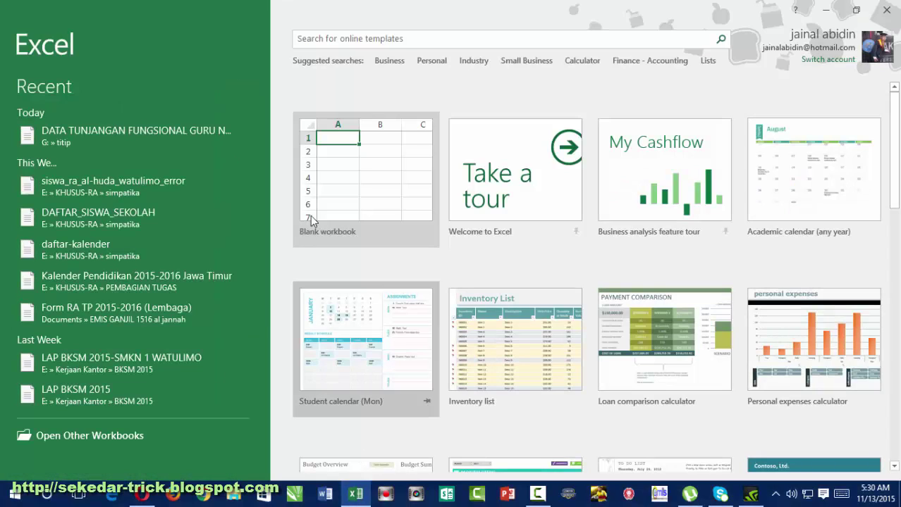
- Create a blank workbook and show the Data tab's New Query options under From Other Sources
left_click(341, 172)
left_click(342, 166)
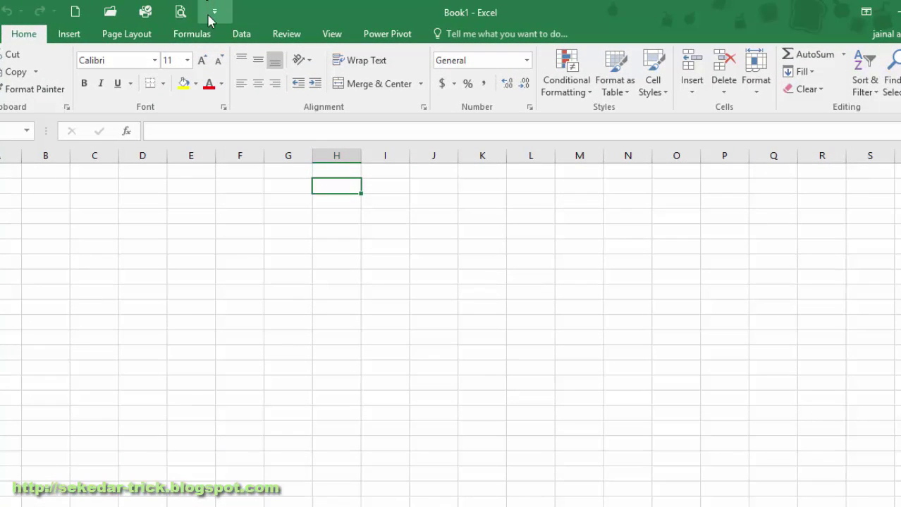
left_click(252, 35)
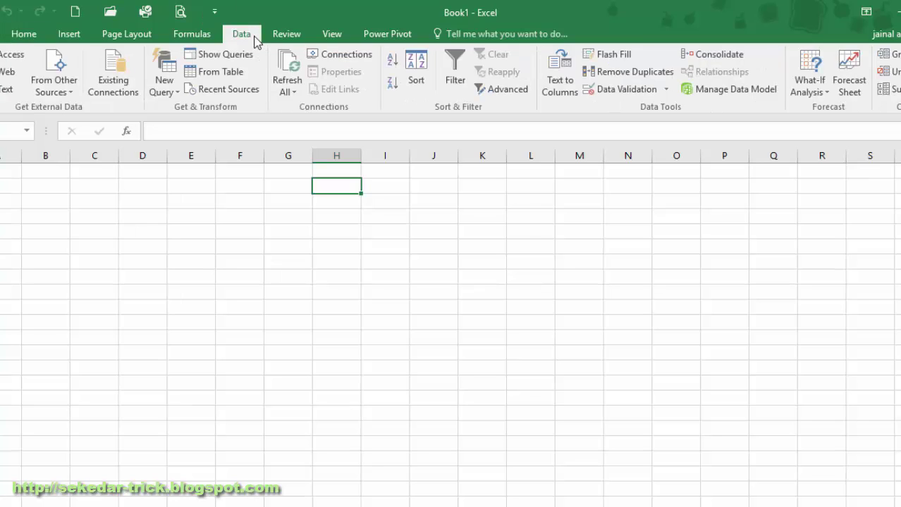
left_click(177, 92)
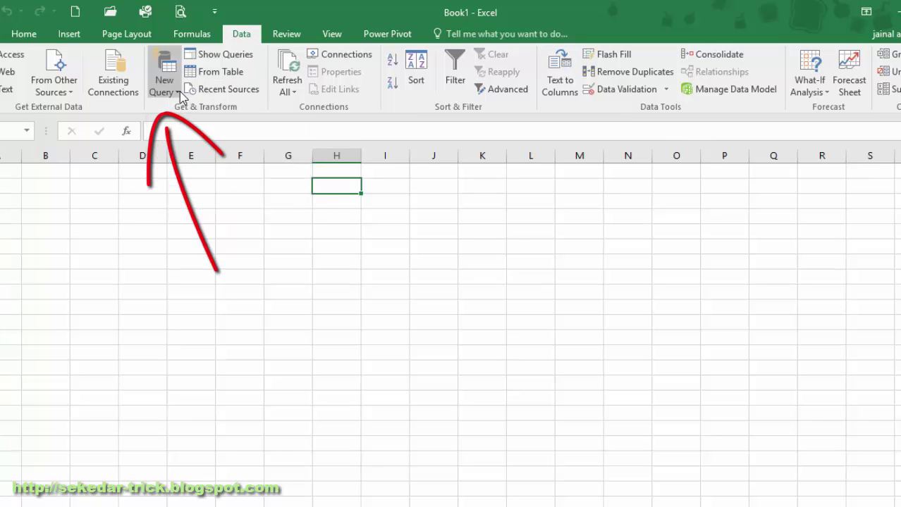
mouse_move(212, 115)
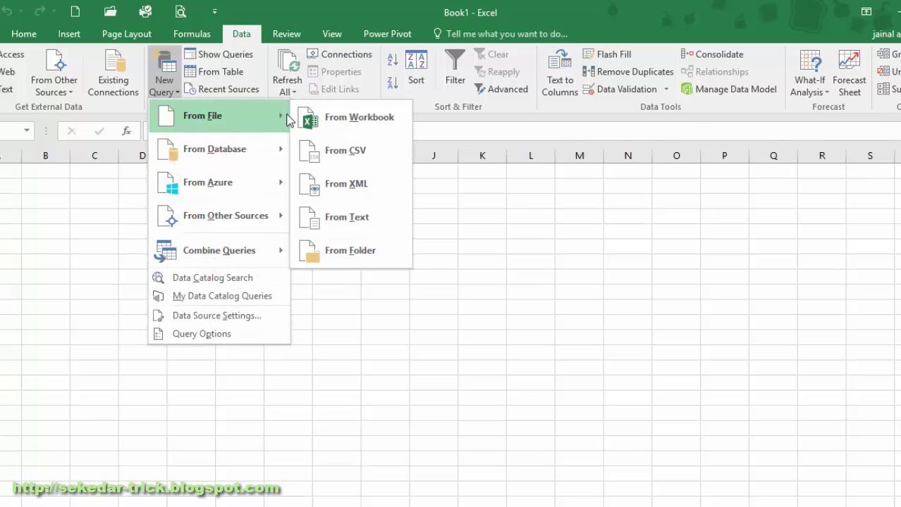
mouse_move(268, 148)
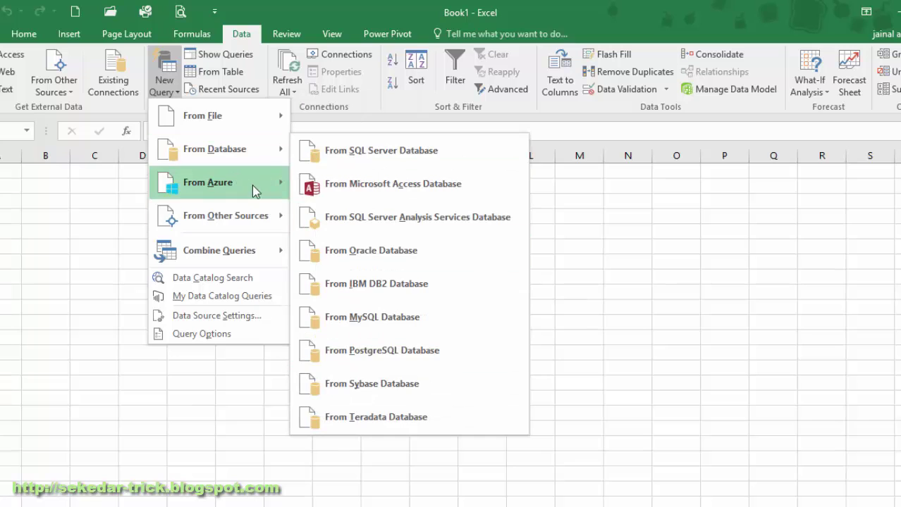
mouse_move(248, 185)
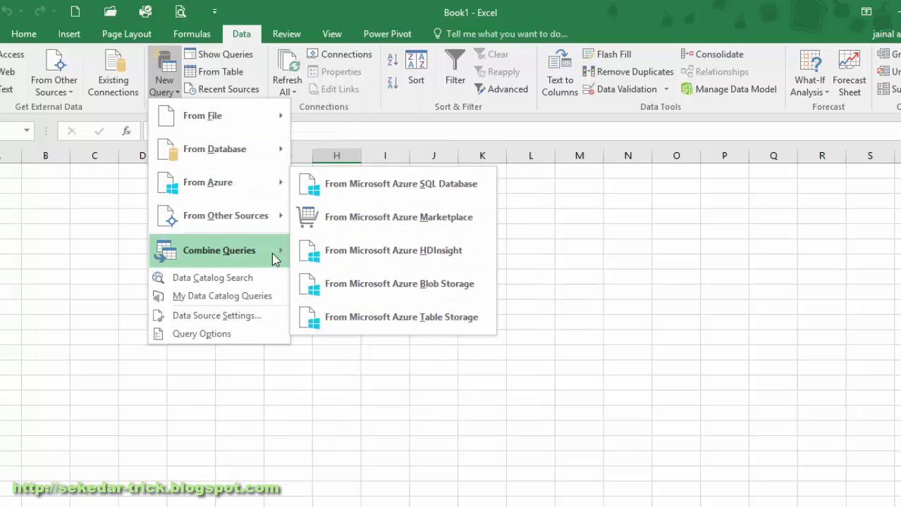
mouse_move(271, 253)
mouse_move(268, 227)
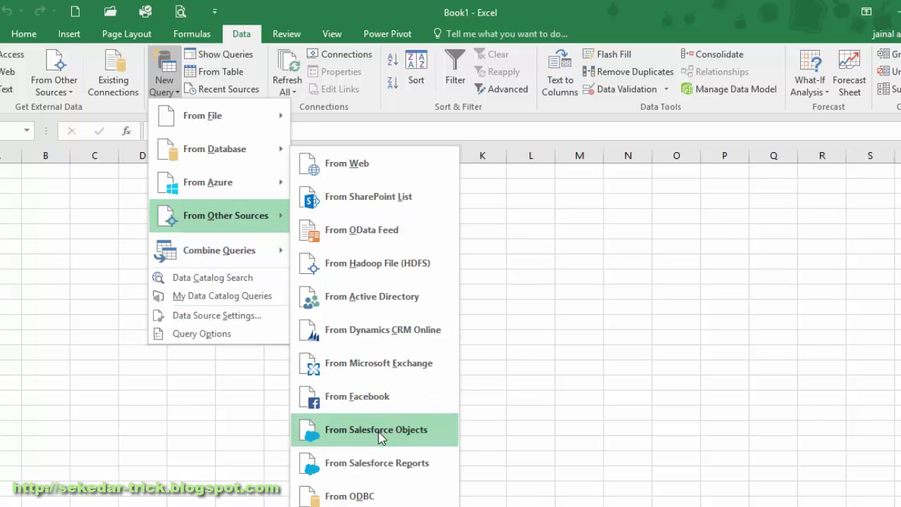
left_click(356, 171)
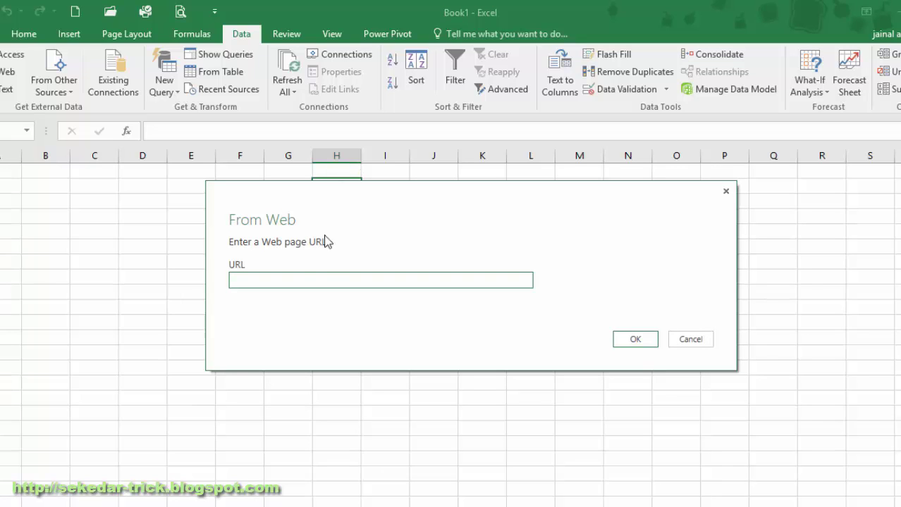
left_click(294, 281)
type("://")
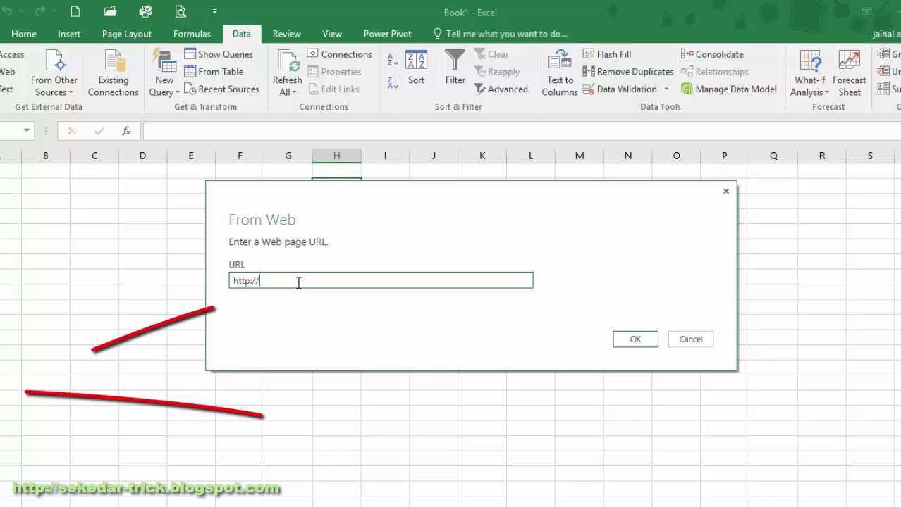
type("wikip")
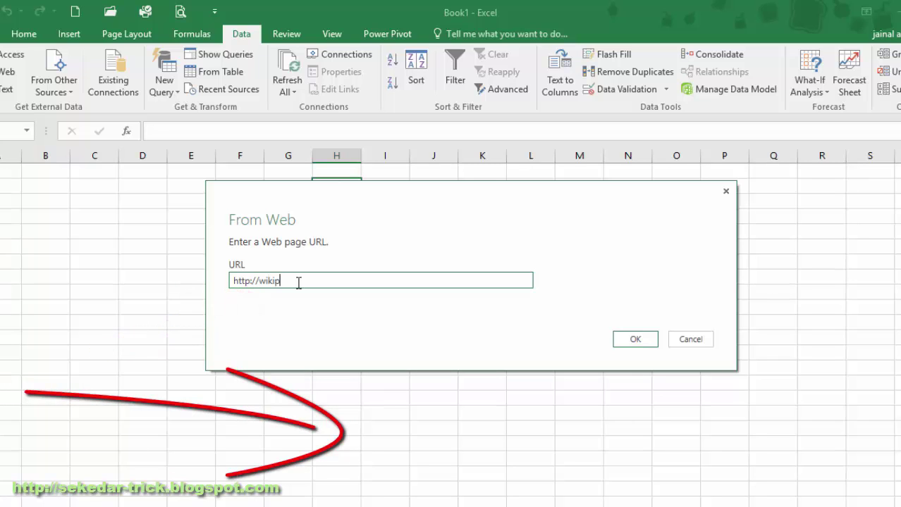
type("edia")
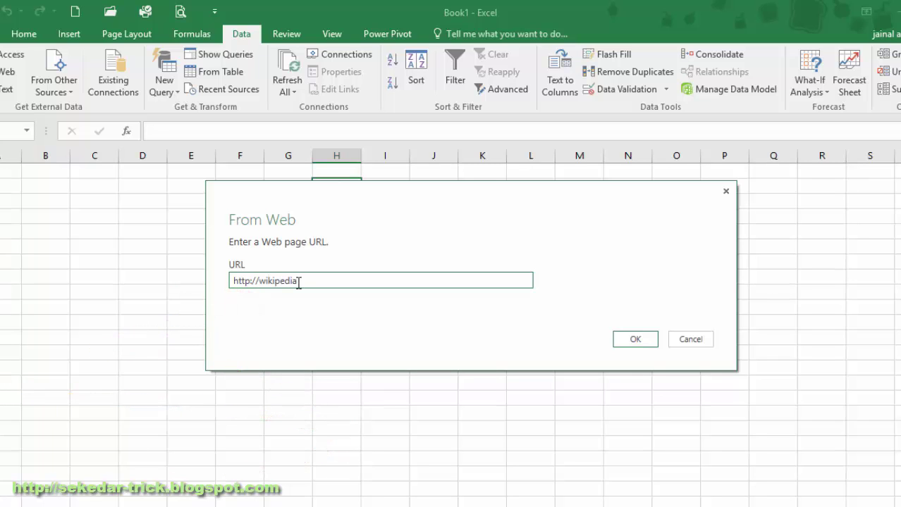
type(".com")
left_click(637, 342)
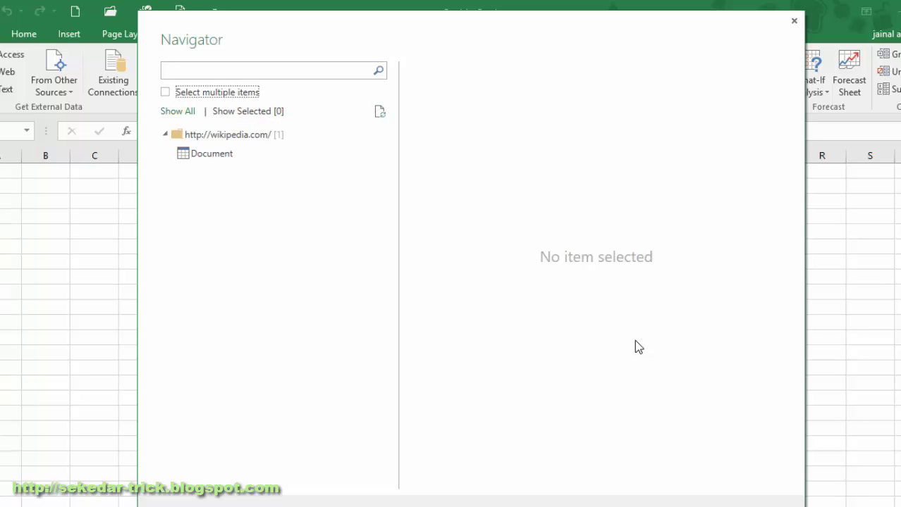
- In the Navigator, enable multiple selection, tick the Document table and load it
left_click(165, 92)
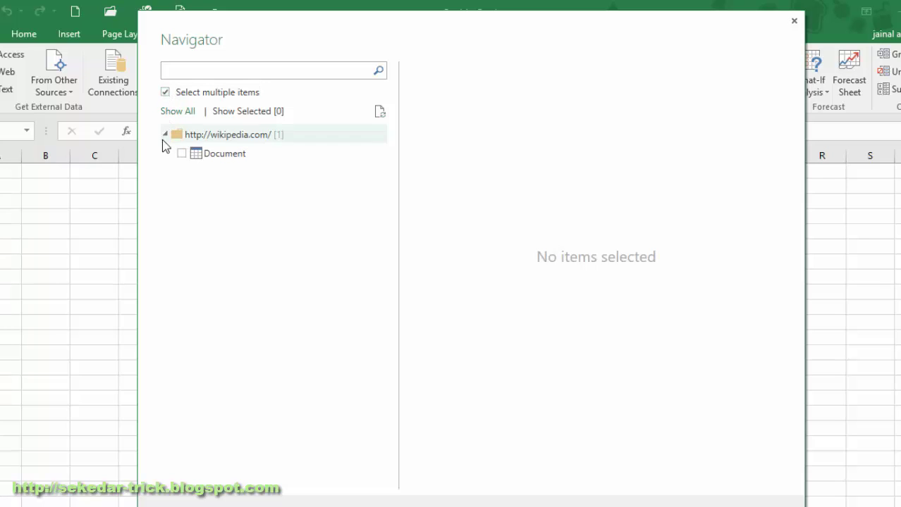
left_click(166, 134)
left_click(166, 134)
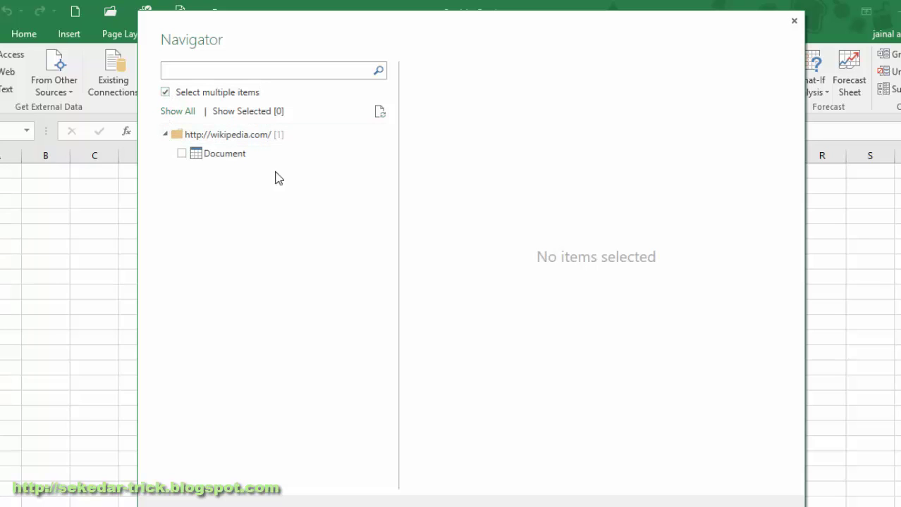
left_click(182, 154)
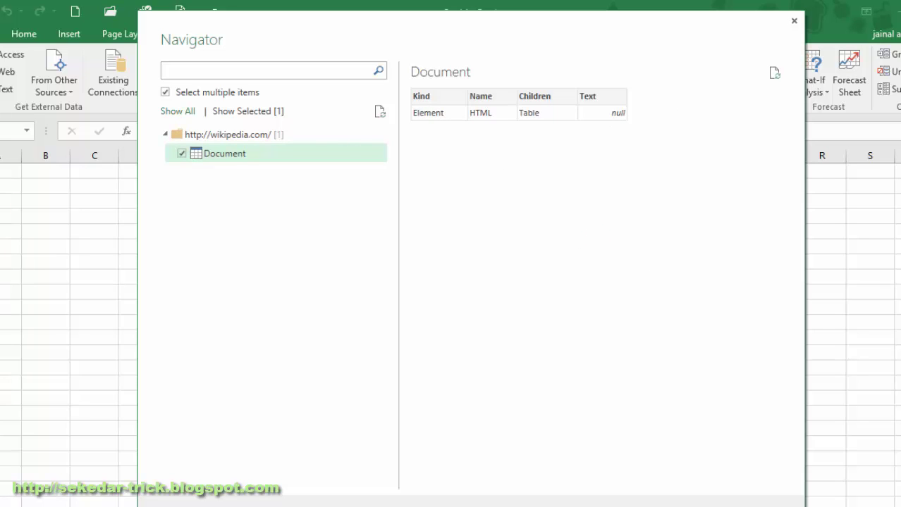
key("Return")
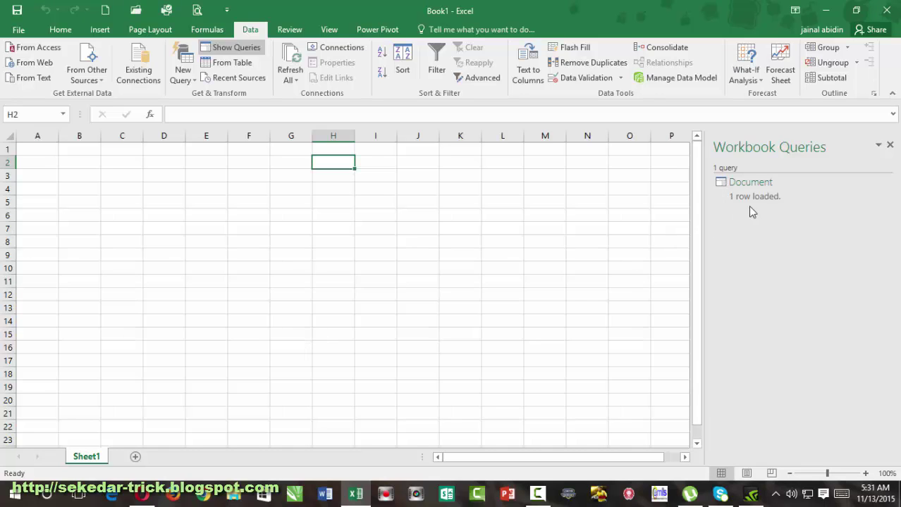
- Open the Load To settings for the Document query from its peek card menu
mouse_move(758, 192)
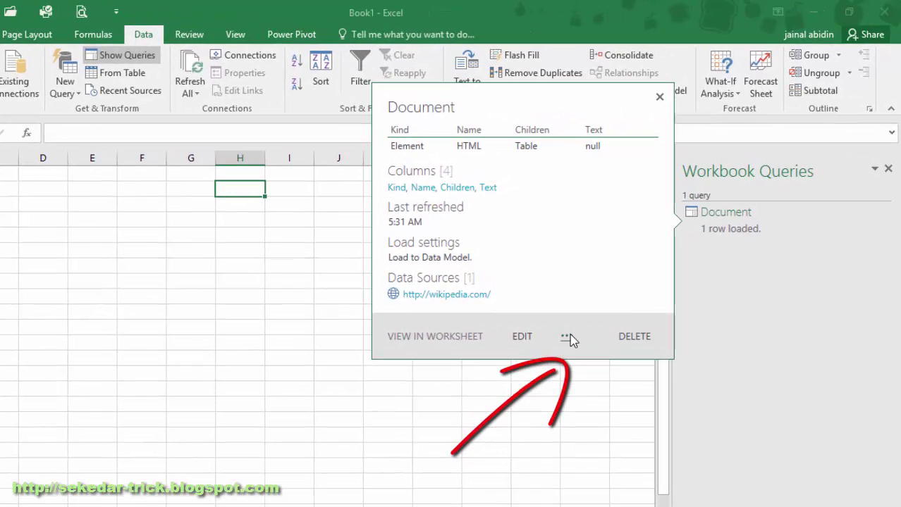
left_click(615, 290)
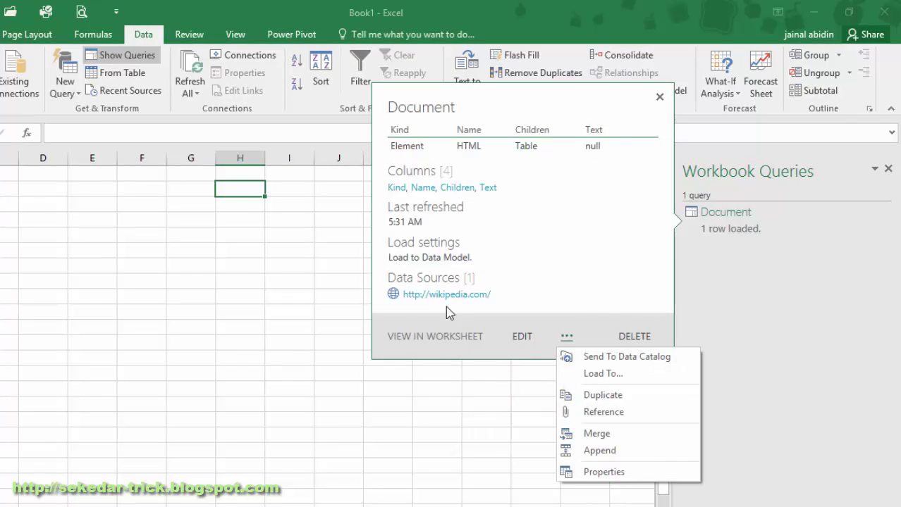
left_click(438, 336)
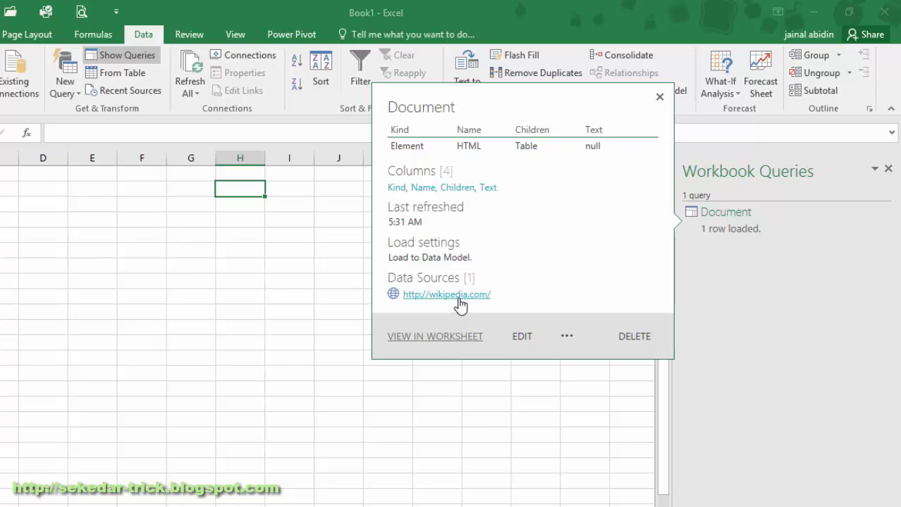
left_click(567, 336)
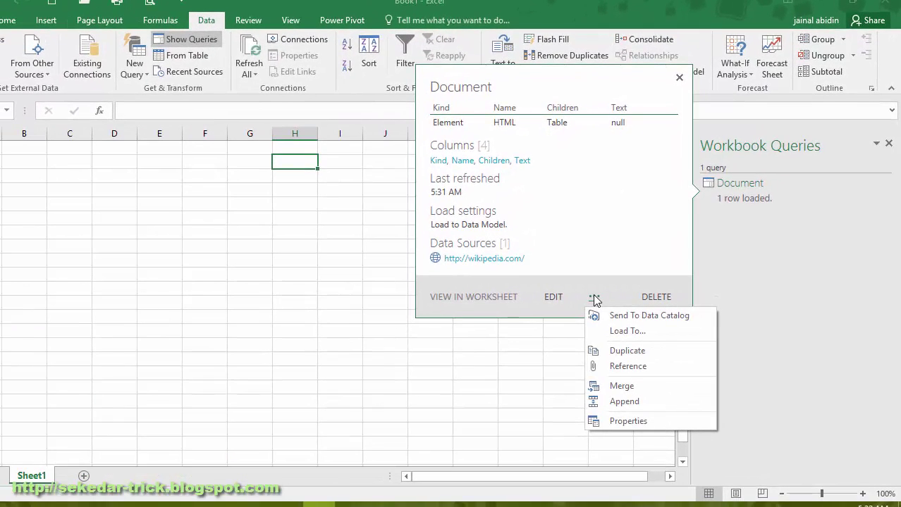
left_click(615, 332)
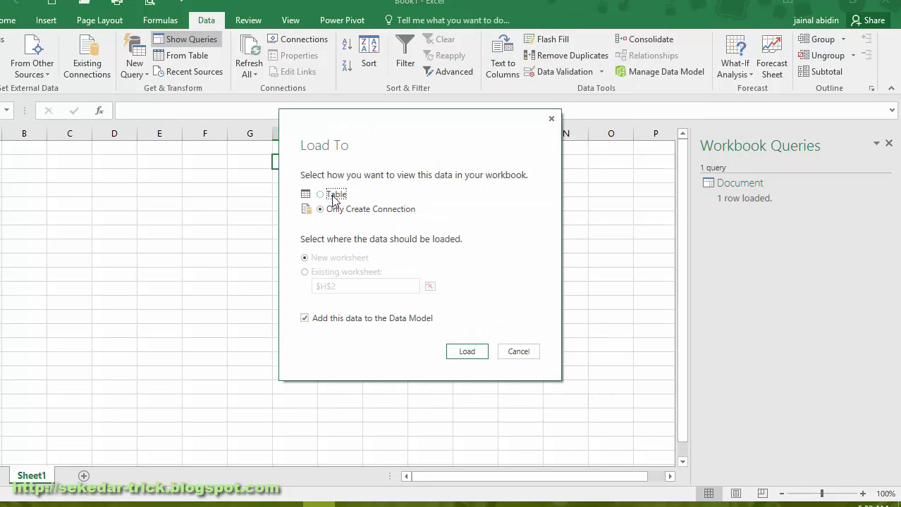
- Load the Document query as a Table on a new worksheet
left_click(334, 198)
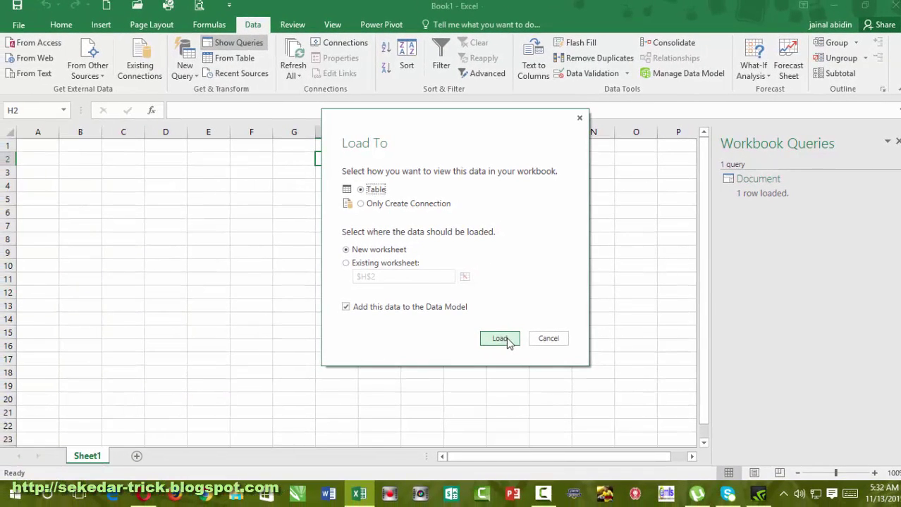
left_click(507, 340)
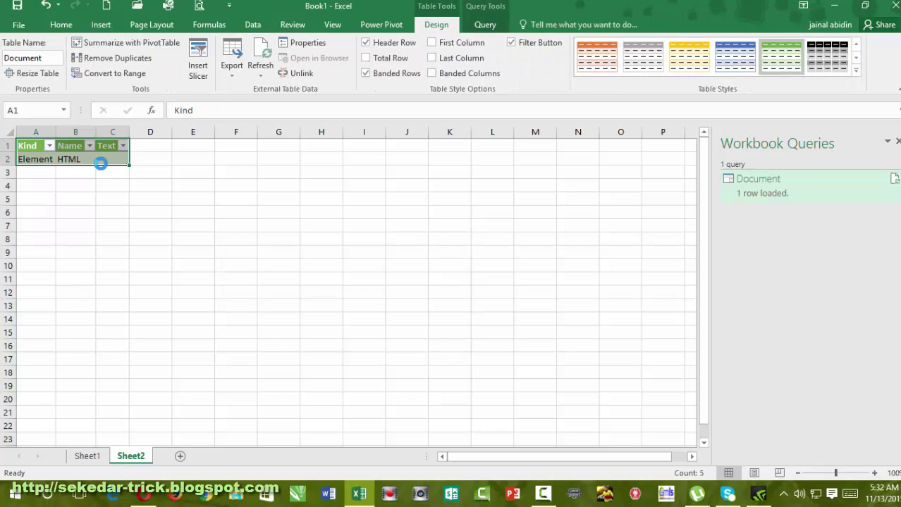
- Extend the green table down to row 11 and check the Text column's filter
left_click(110, 199)
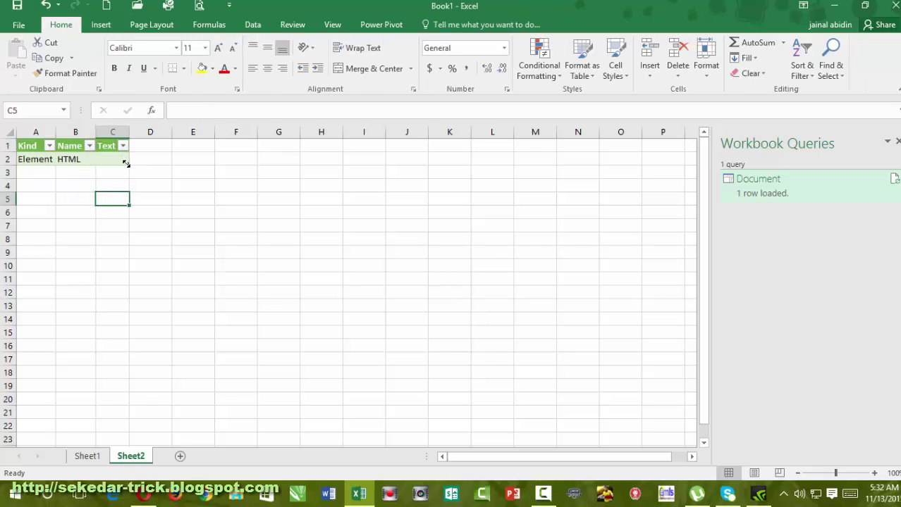
left_click_drag(126, 164, 167, 290)
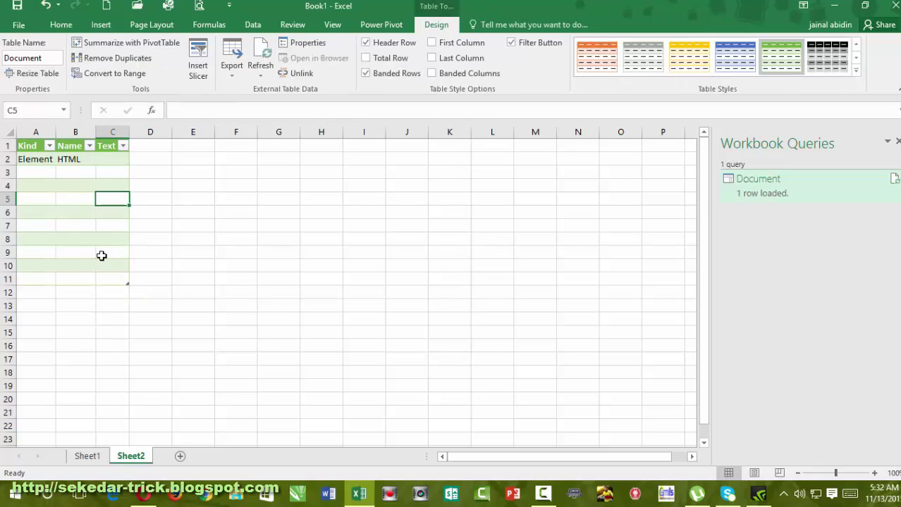
left_click(35, 200)
left_click(50, 266)
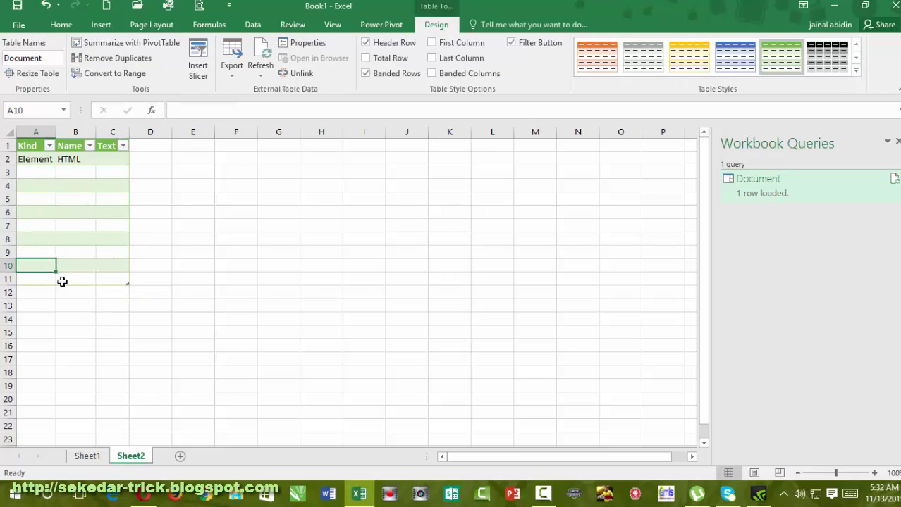
left_click(123, 146)
left_click(123, 146)
left_click(398, 262)
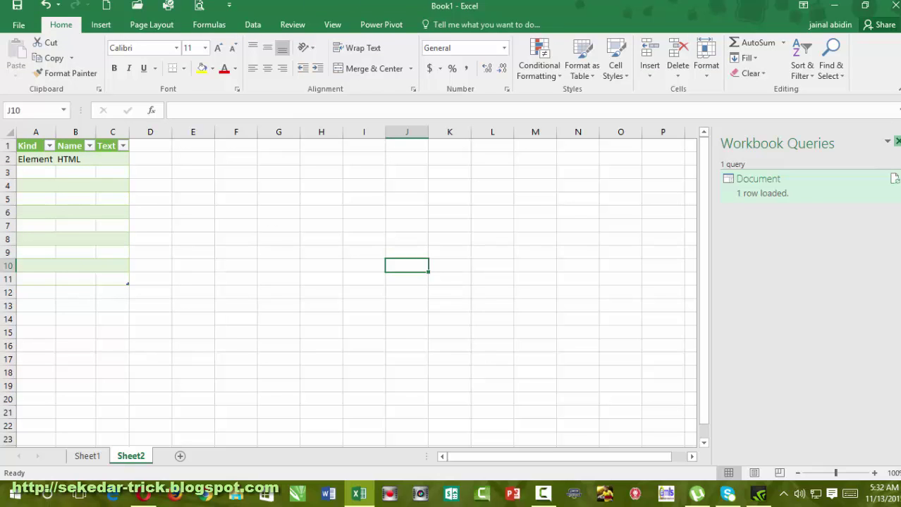
- Close the Workbook Queries pane and close the workbook with Ctrl+W
left_click(897, 142)
left_click(246, 163)
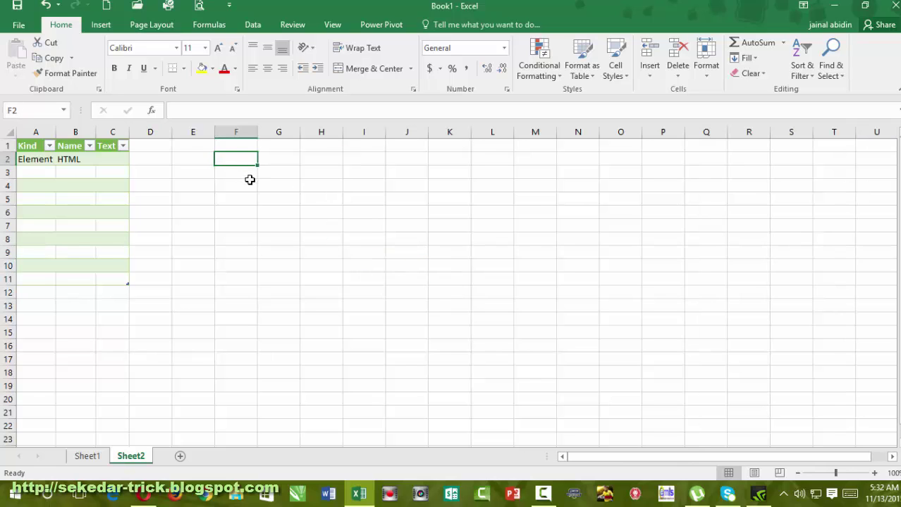
left_click(431, 223)
key("ctrl+w")
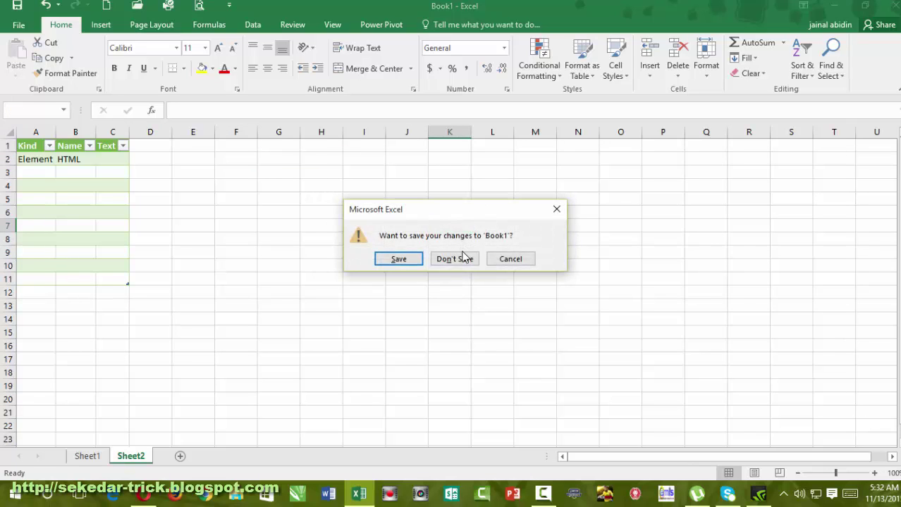
- Discard the changes to Book1 and exit Excel
left_click(465, 258)
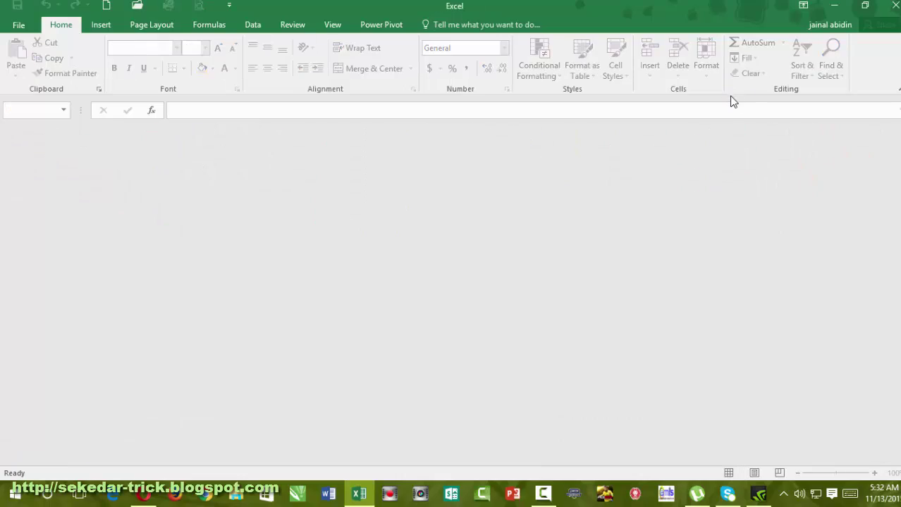
left_click(890, 8)
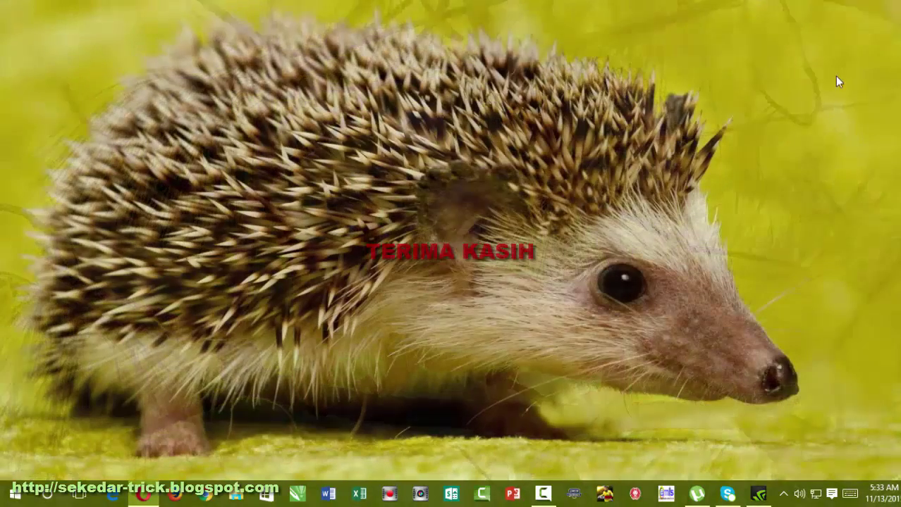